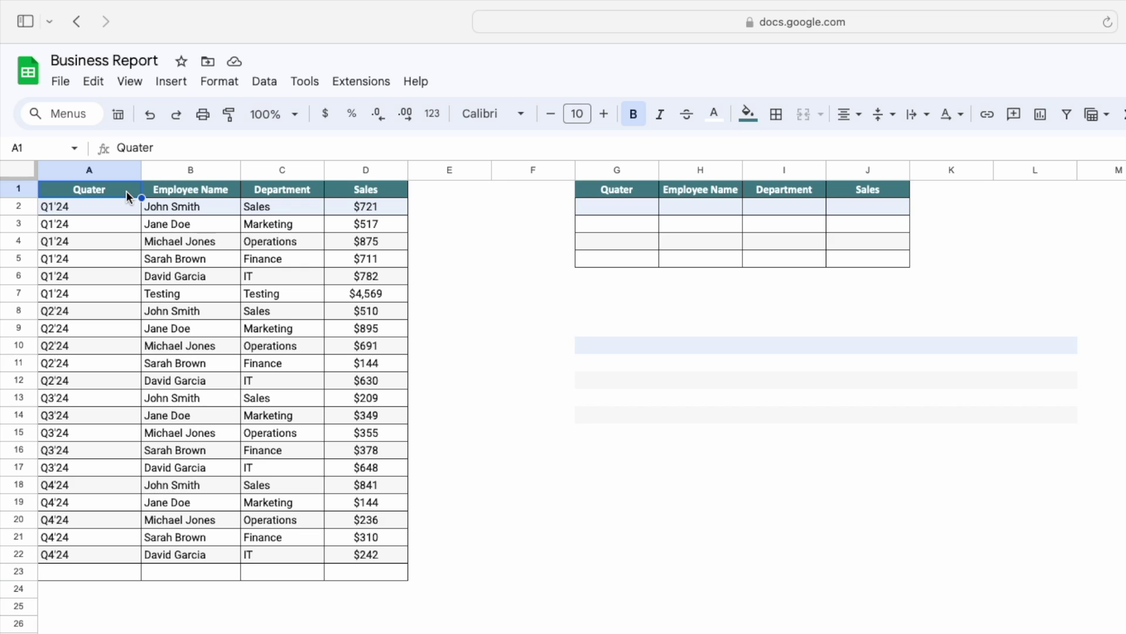
# - Highlight the top source rows and point out the Department and Sales column headers
pyautogui.moveTo(126, 191); pyautogui.dragTo(348, 336)
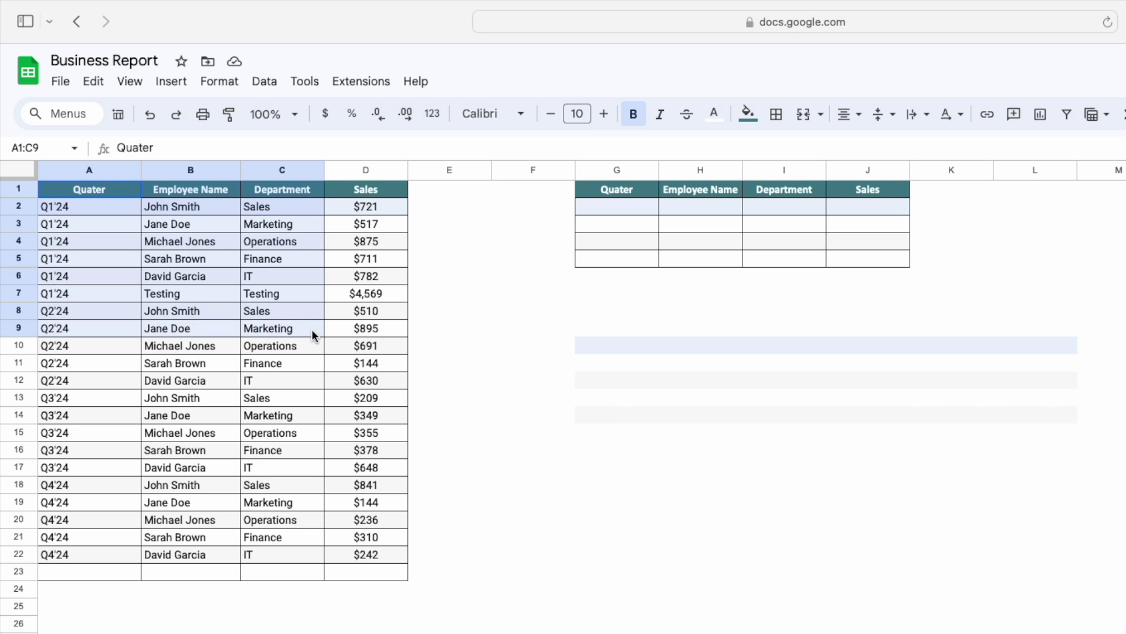
pyautogui.click(108, 195)
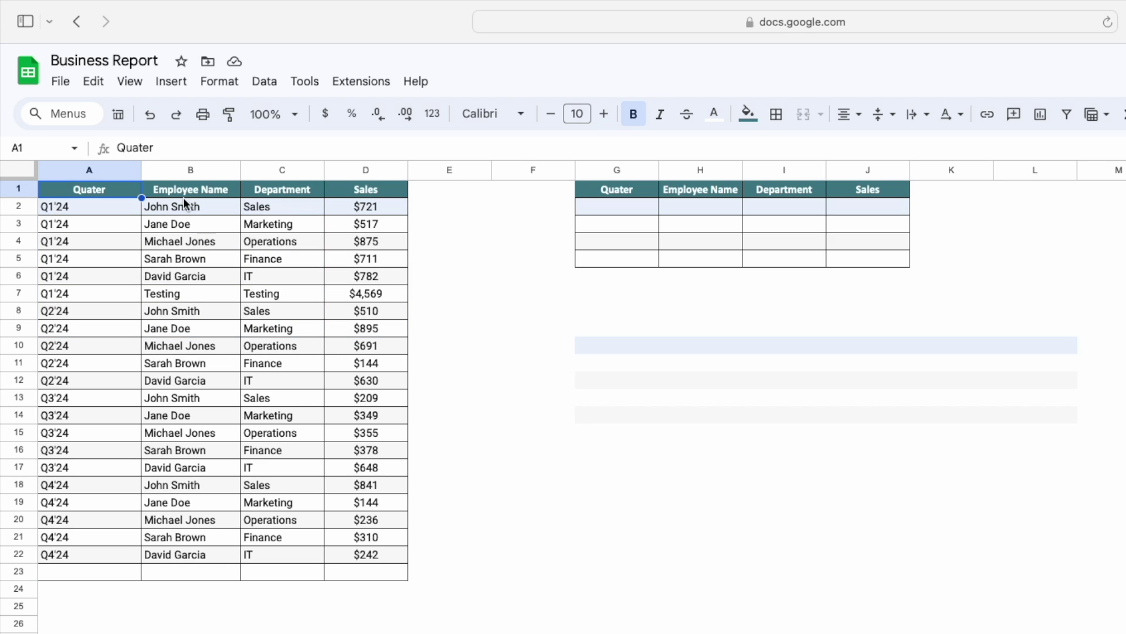
pyautogui.click(183, 202)
pyautogui.click(304, 191)
pyautogui.click(366, 194)
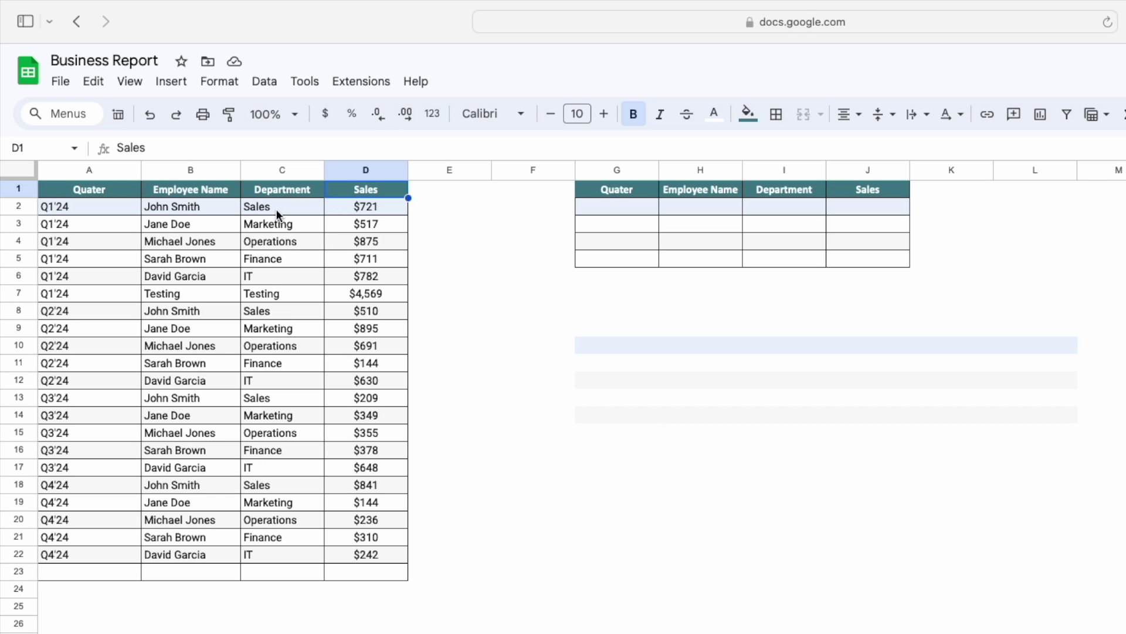
# - Enter =QUERY(A2:D30,"SELECT * WHERE Col3='Sales'") in G2
pyautogui.click(596, 211)
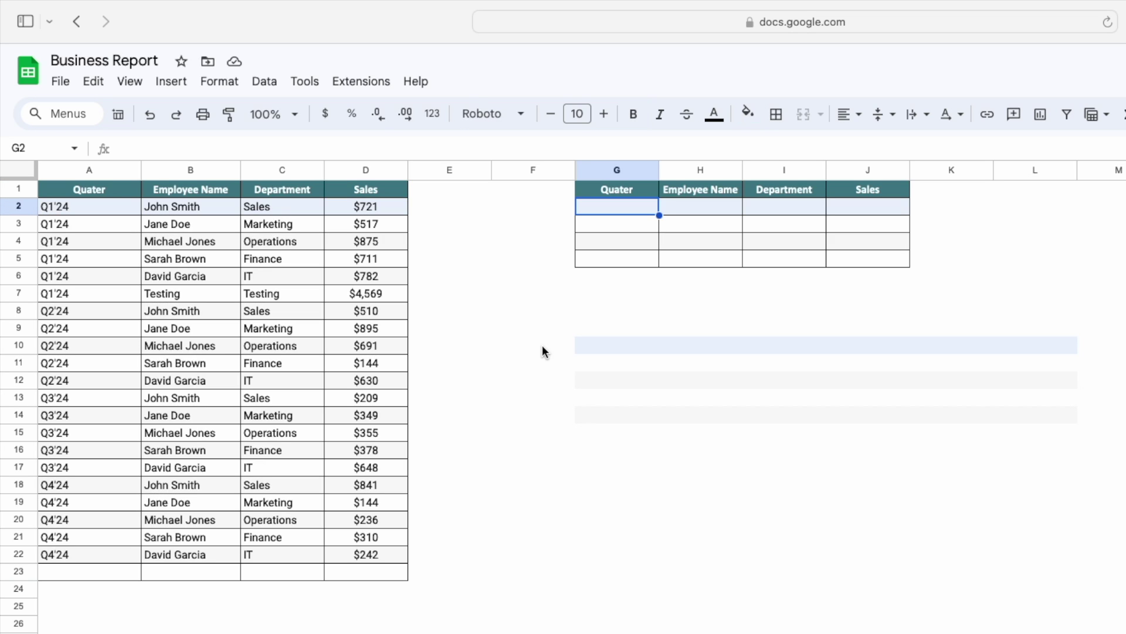
pyautogui.write('=')
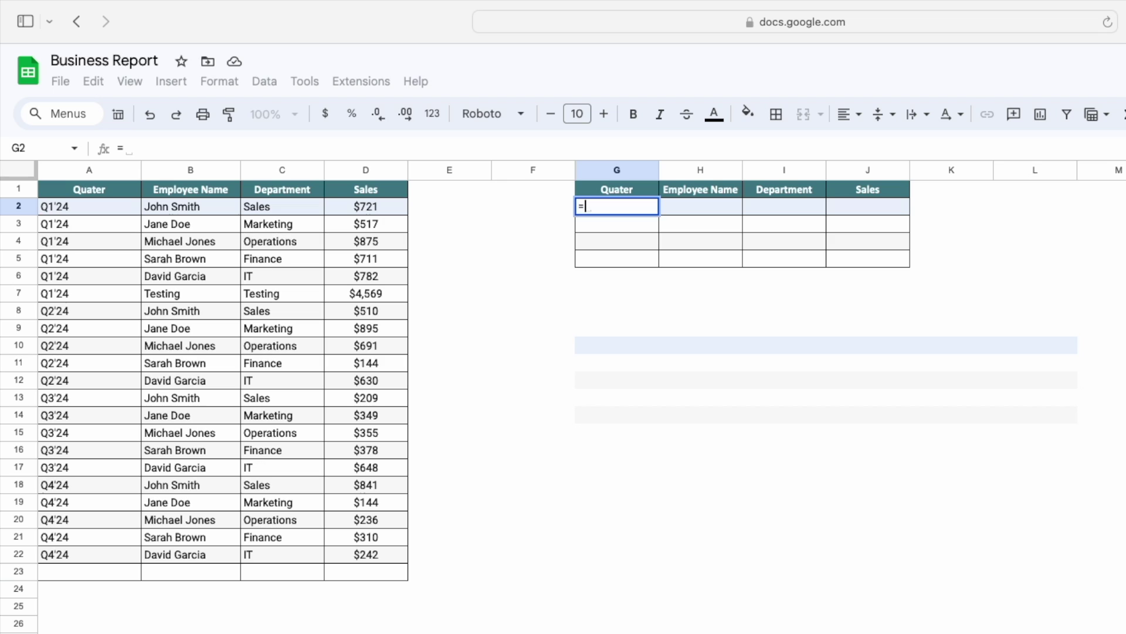
pyautogui.write('que')
pyautogui.press('Tab')
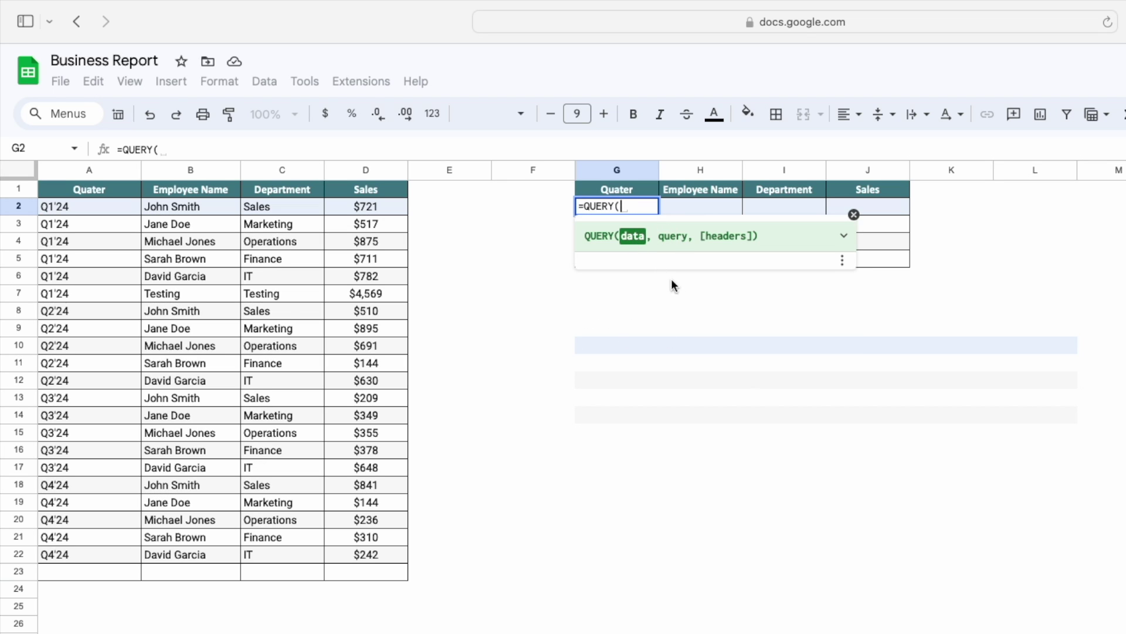
pyautogui.moveTo(81, 205); pyautogui.dragTo(388, 629)
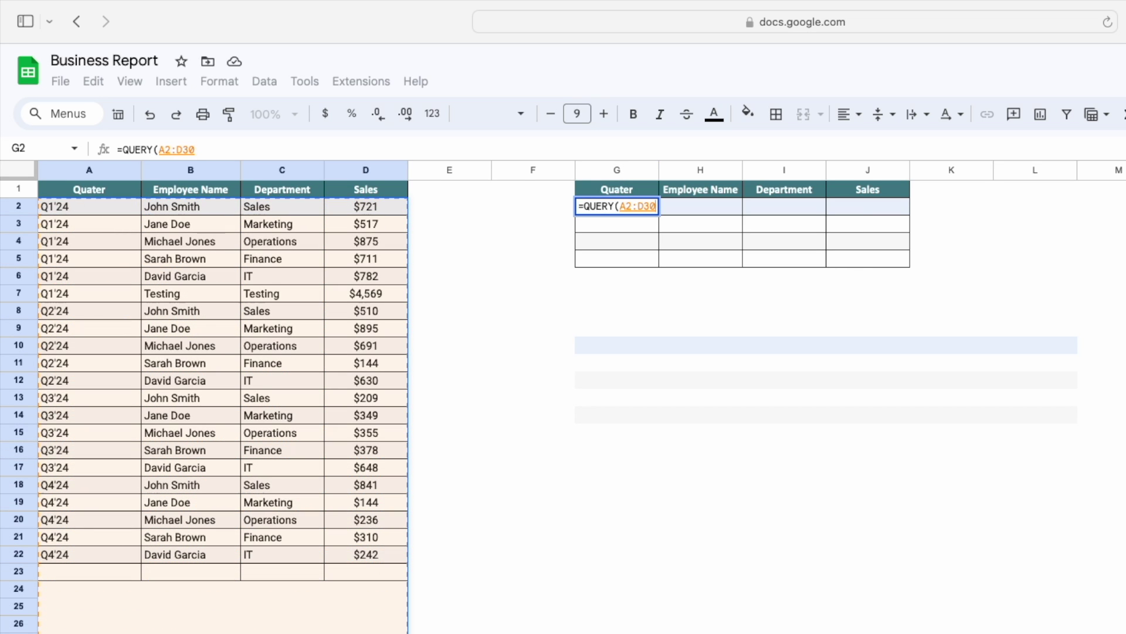
pyautogui.write(',')
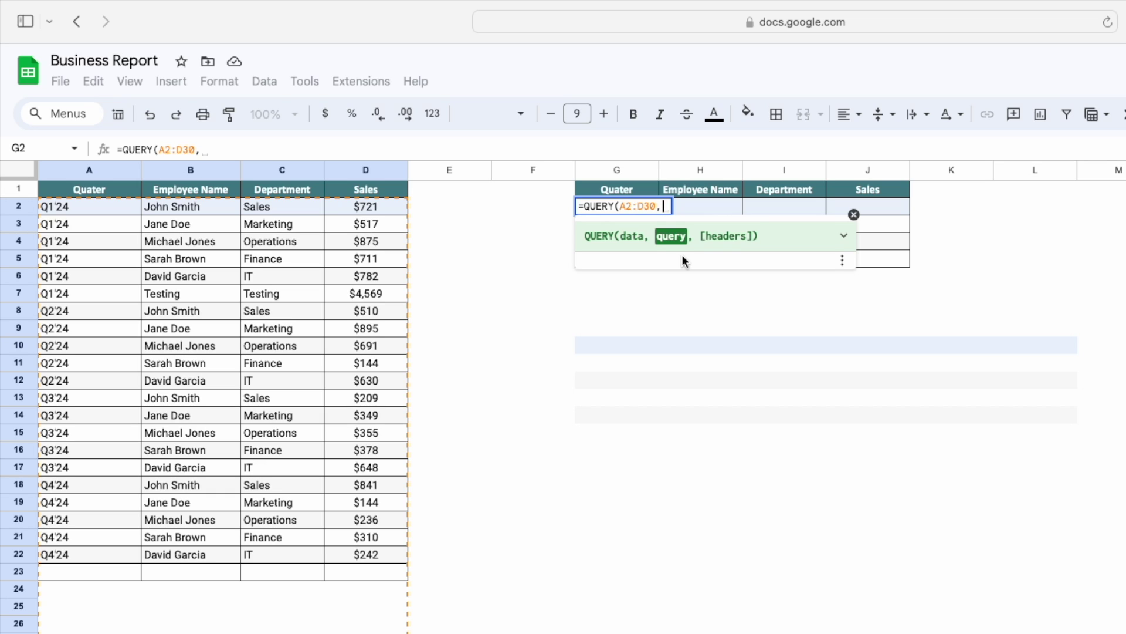
pyautogui.write('"SELECT ')
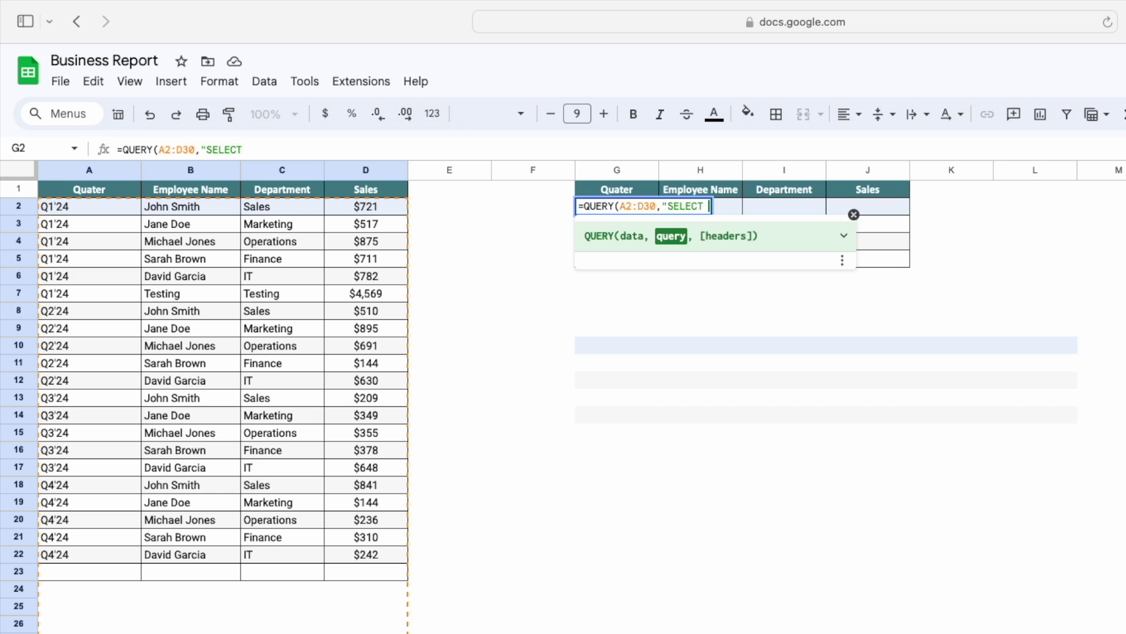
pyautogui.write('*')
pyautogui.write(' WHER')
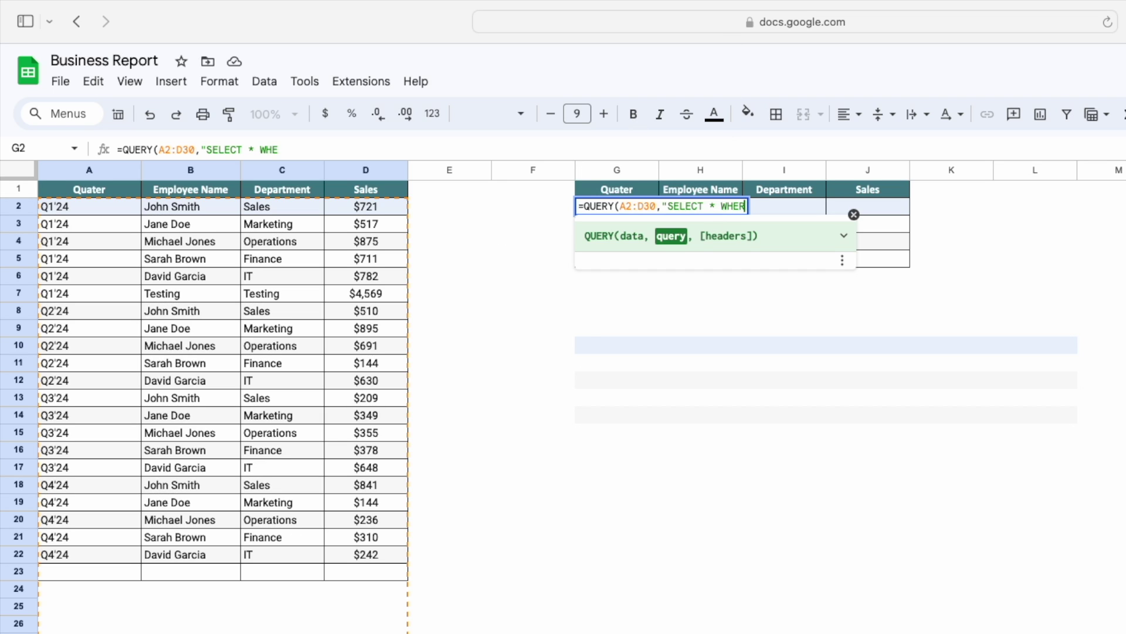
pyautogui.write('E ')
pyautogui.write('Col3=\'Sales\'")')
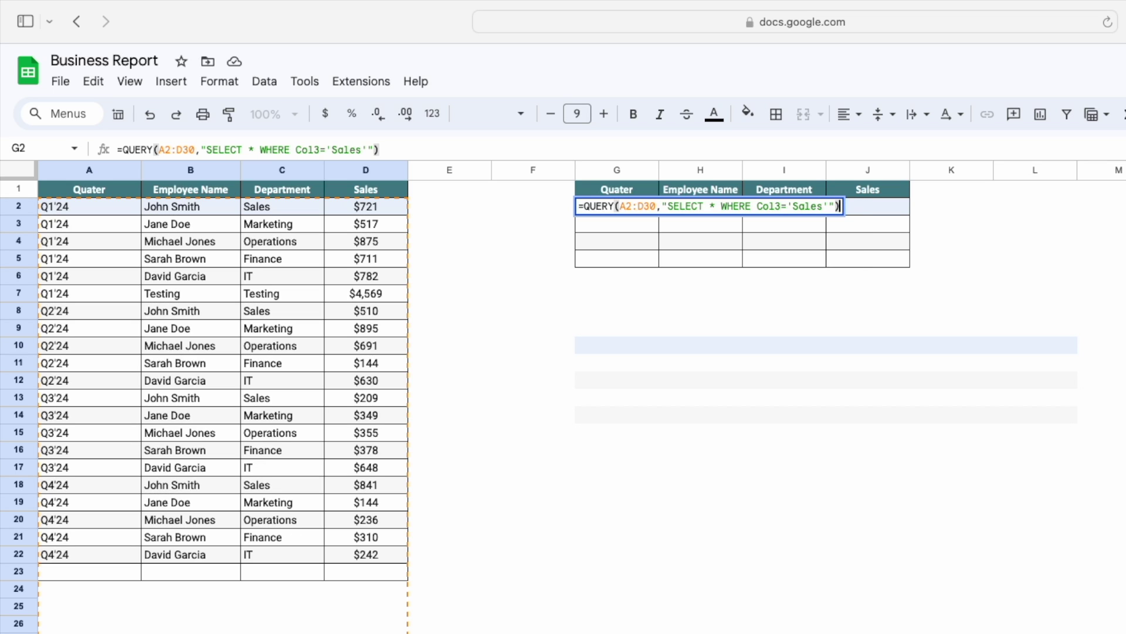
pyautogui.press('Return')
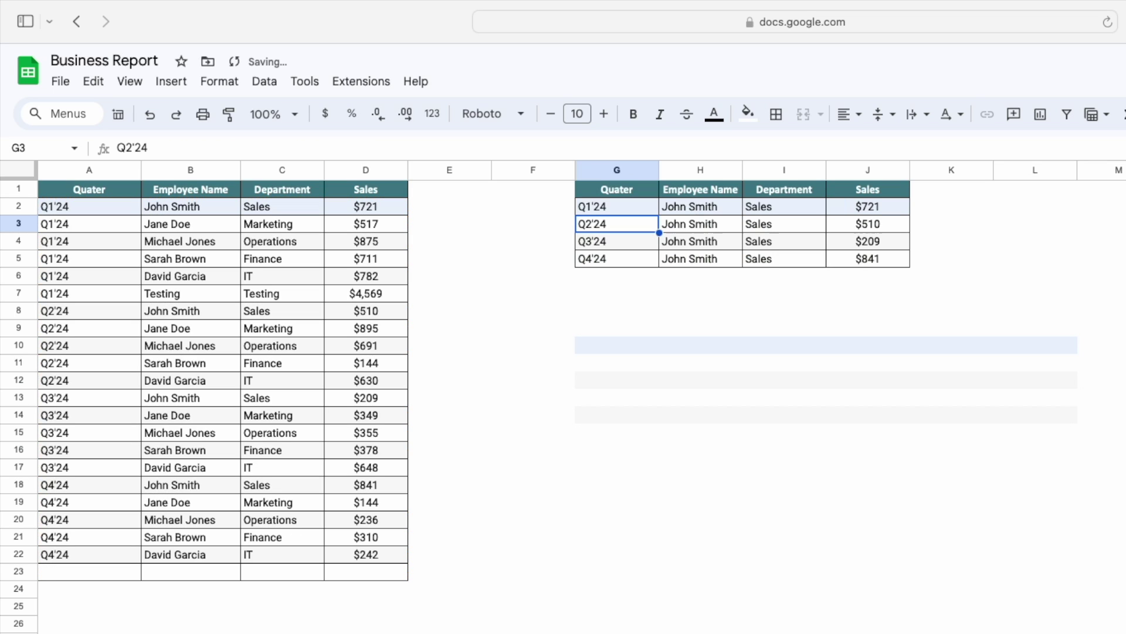
pyautogui.click(632, 208)
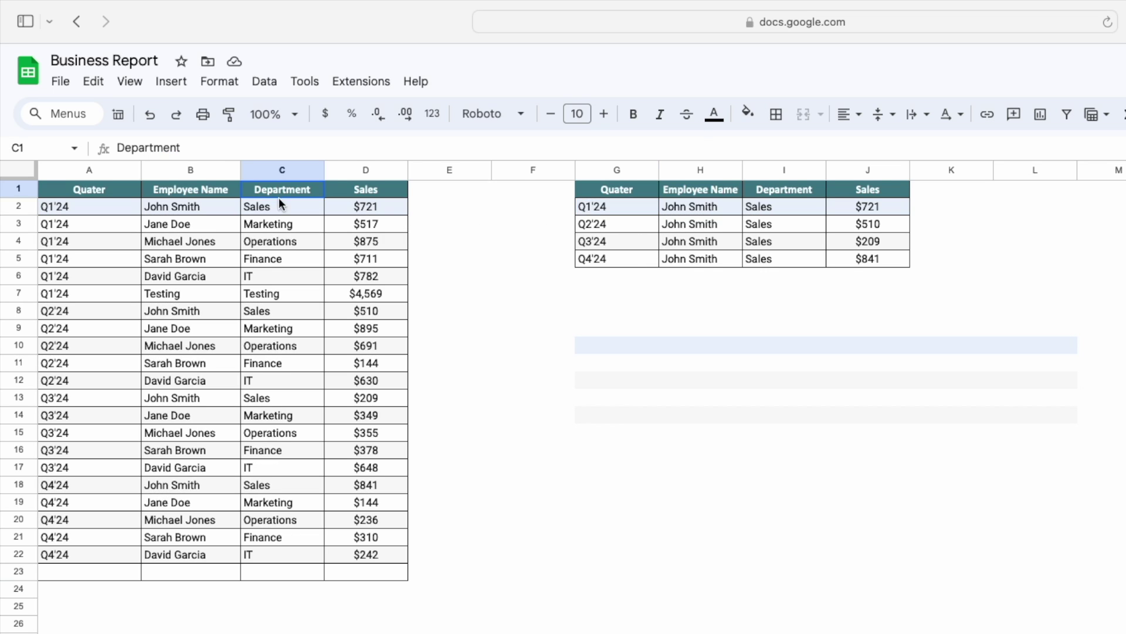
pyautogui.moveTo(279, 195); pyautogui.dragTo(288, 271)
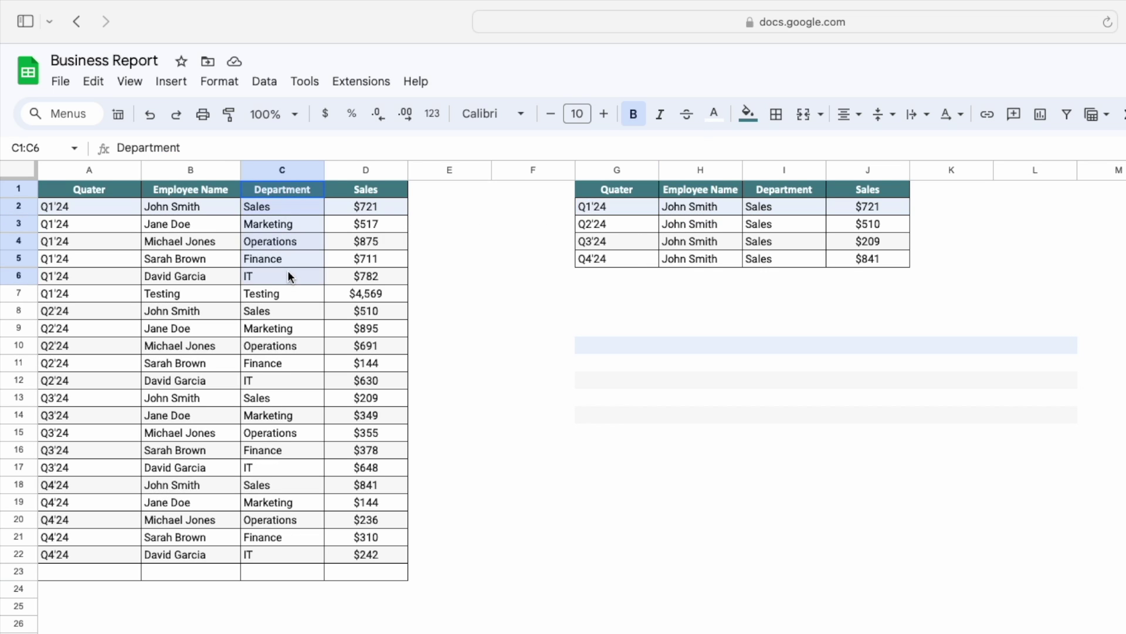
pyautogui.click(300, 218)
pyautogui.click(597, 212)
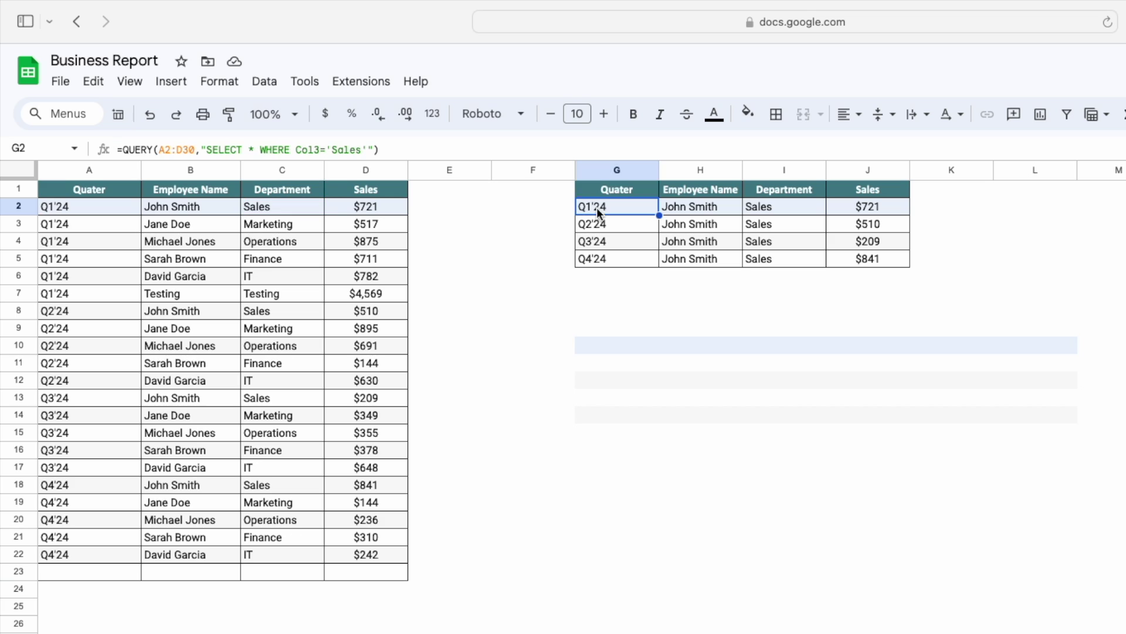
# - Add OR Col3='IT' to the G2 query string, then reselect G2 to review it
pyautogui.click(369, 150)
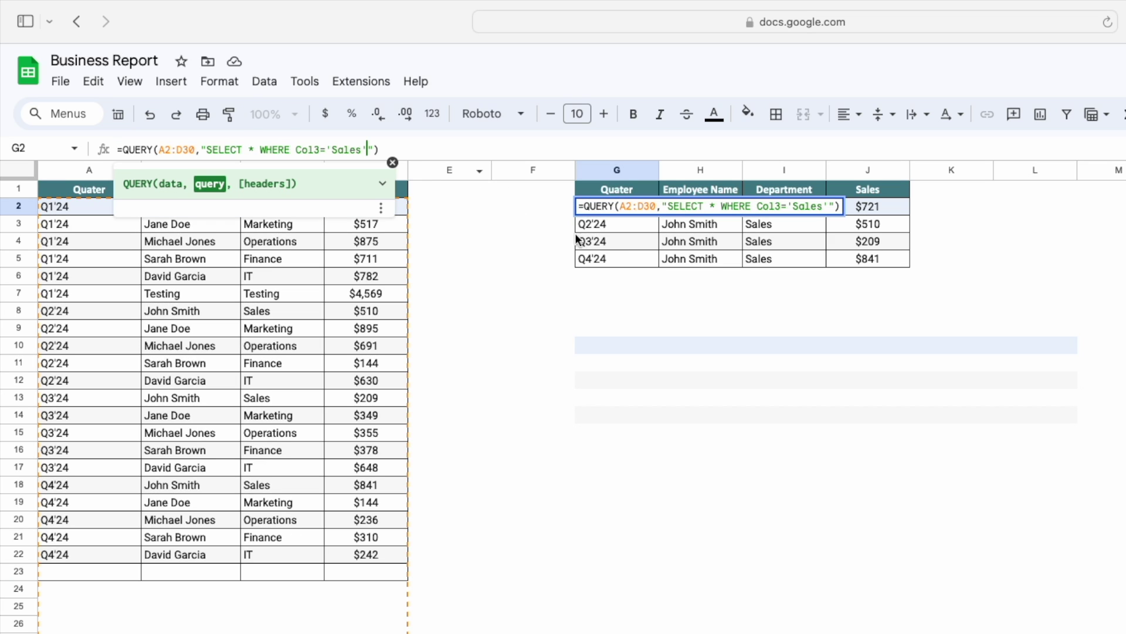
pyautogui.write("OR Col3='IT'")
pyautogui.press('Return')
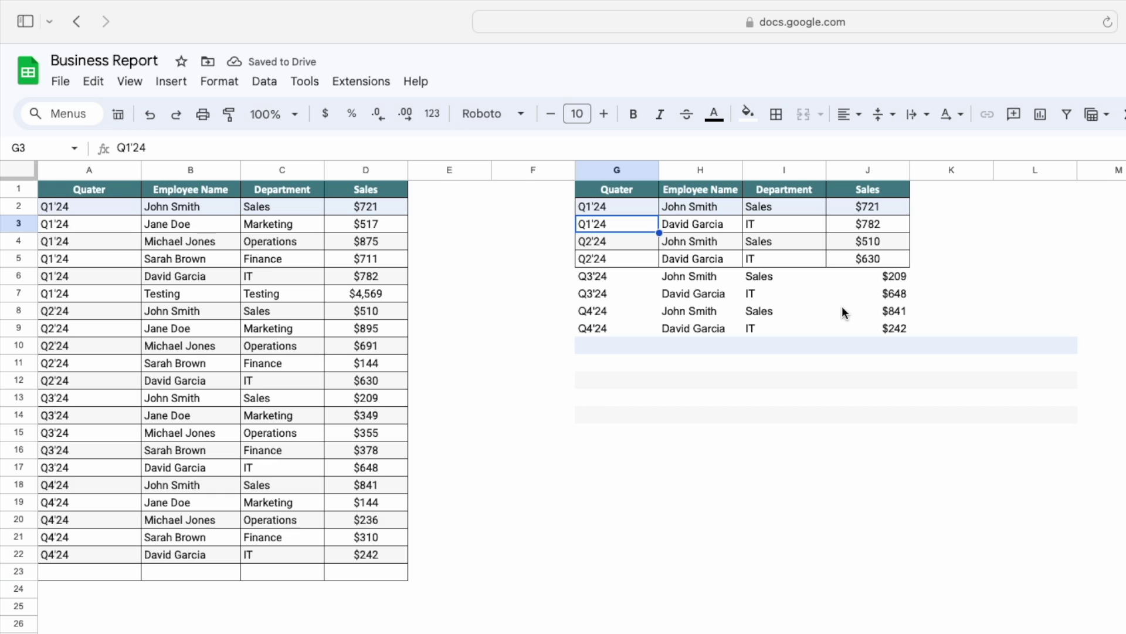
pyautogui.press('Up')
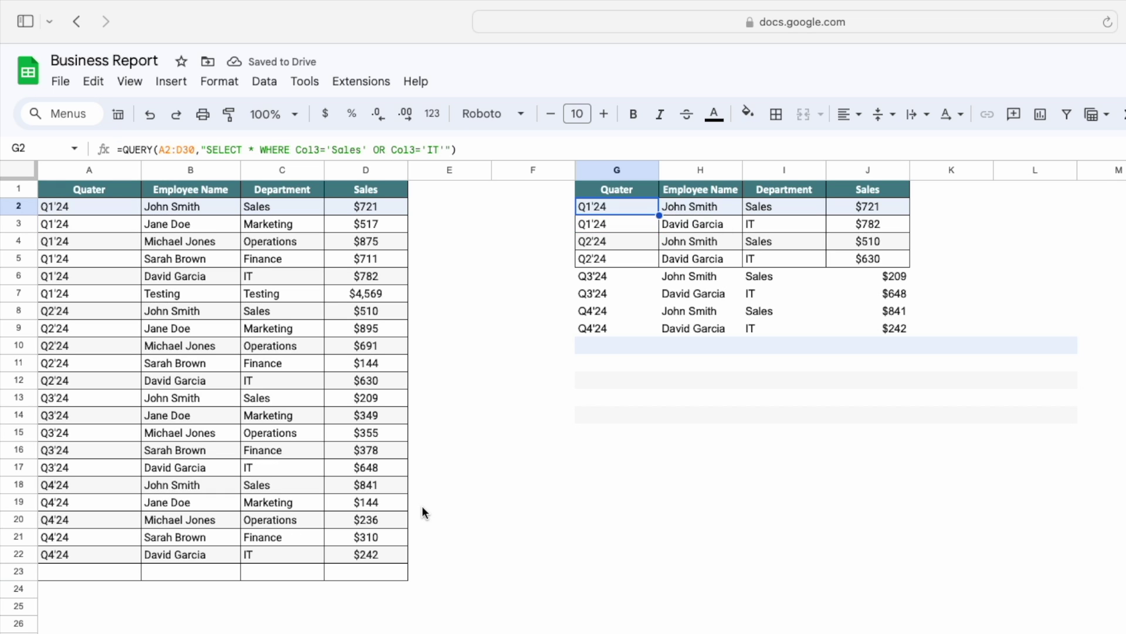